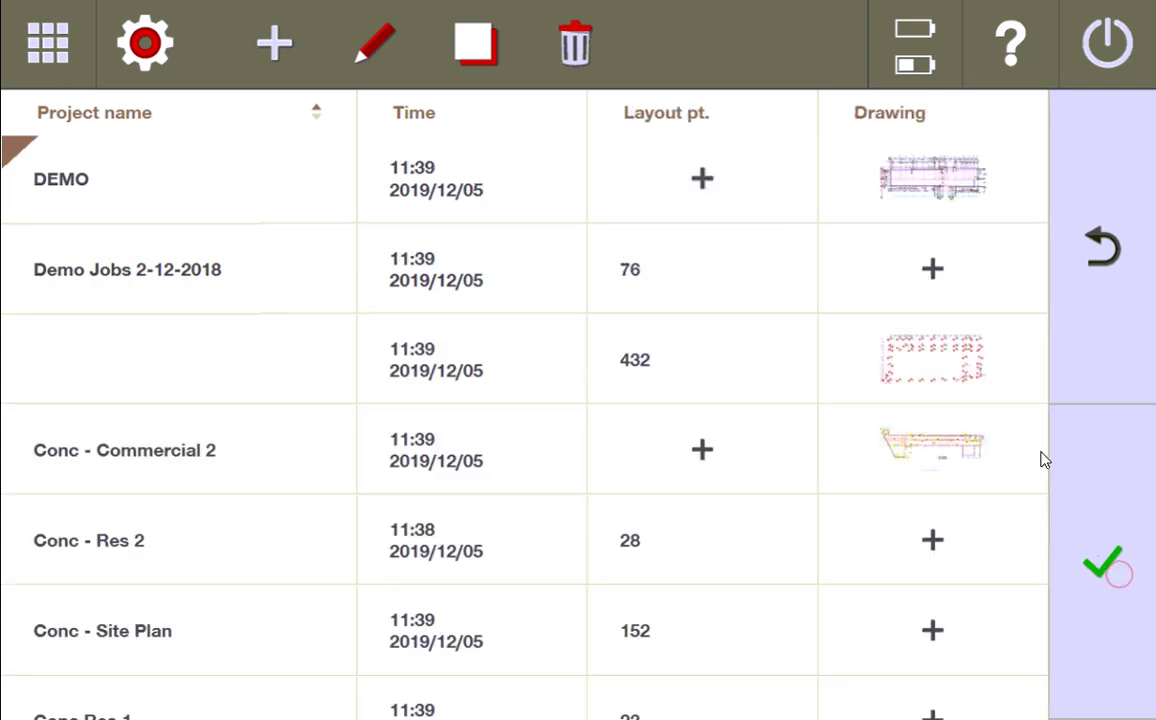
Scroll through the job list, then go back to the project list with DEMO and Demo Jobs 2-12-2018.
scroll(936, 406, "down", 3)
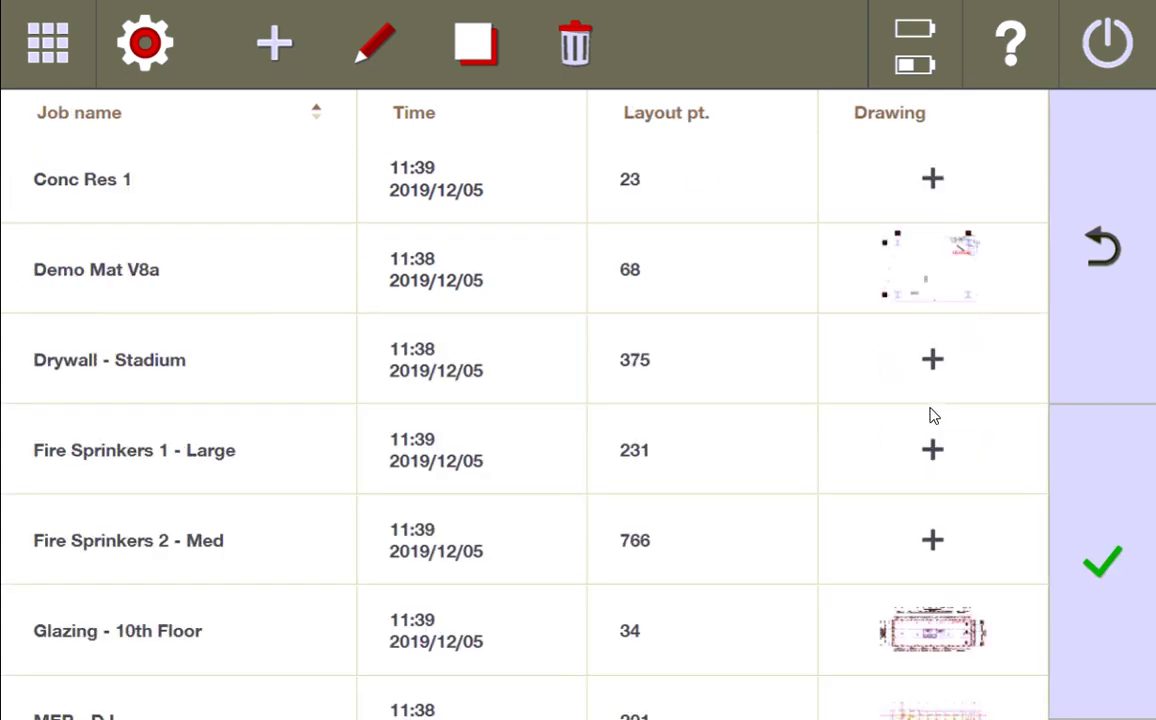
scroll(932, 418, "down", 3)
scroll(849, 581, "up", 3)
scroll(90, 426, "up", 3)
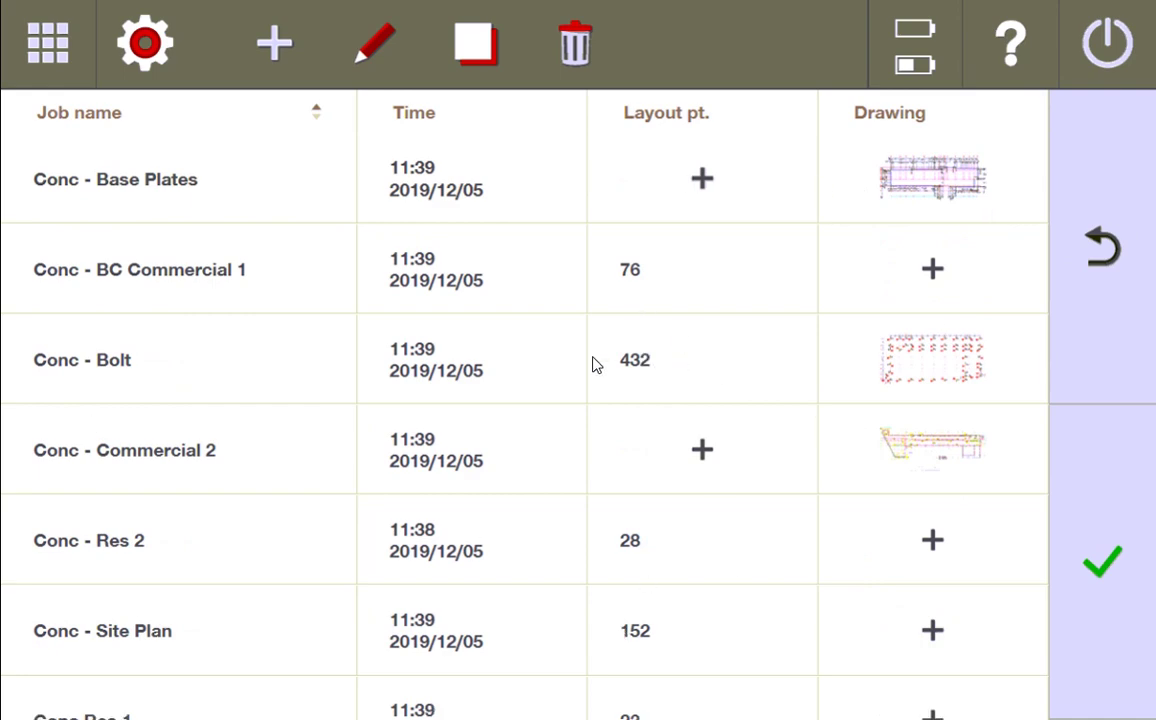
left_click(1103, 243)
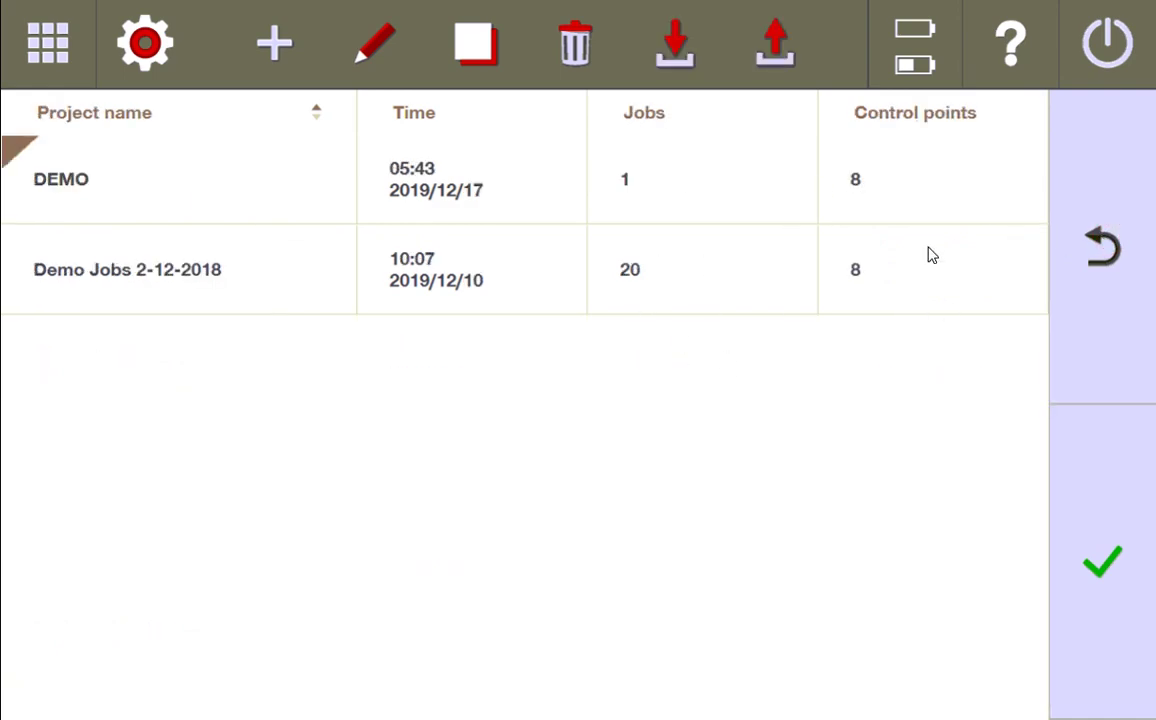
Select the project in the list and export it to the USB D: drive.
left_click(124, 270)
left_click(770, 45)
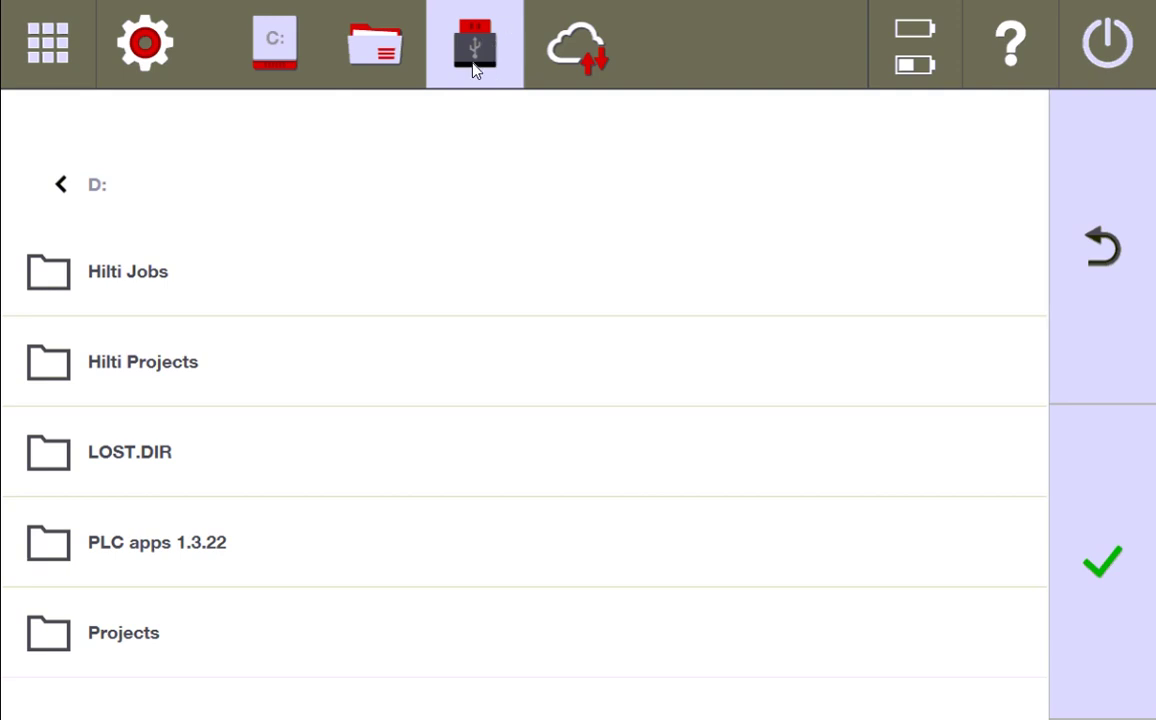
left_click(1104, 566)
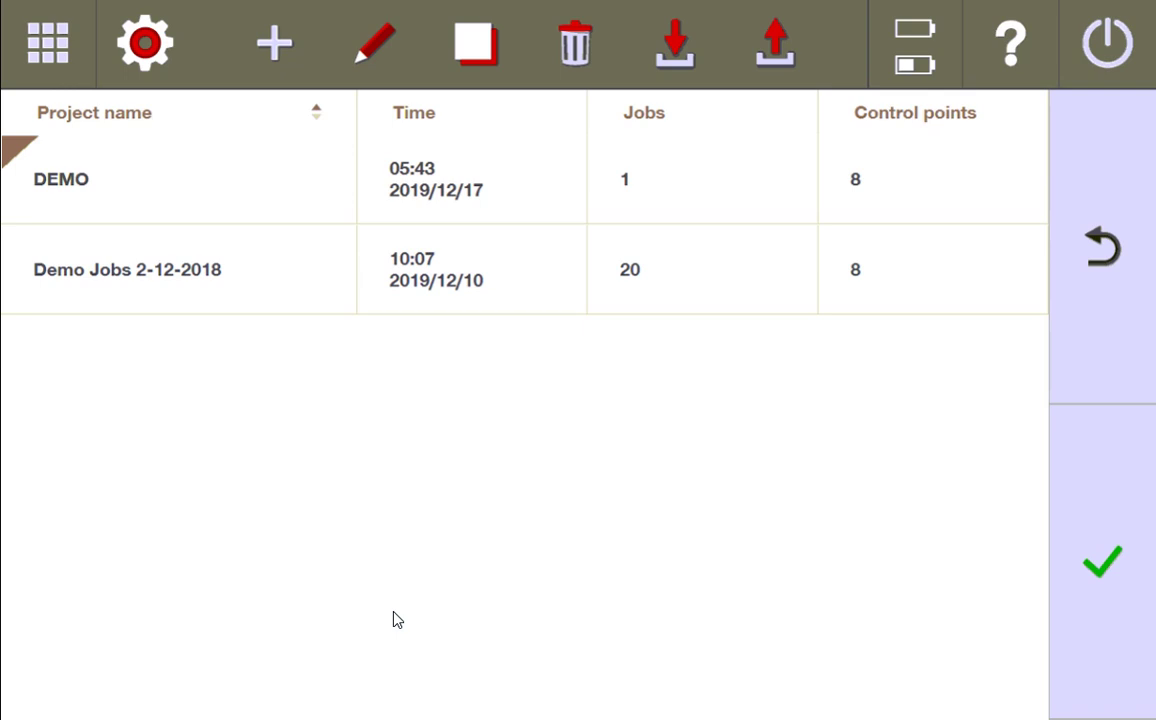
left_click(175, 185)
left_click(1103, 560)
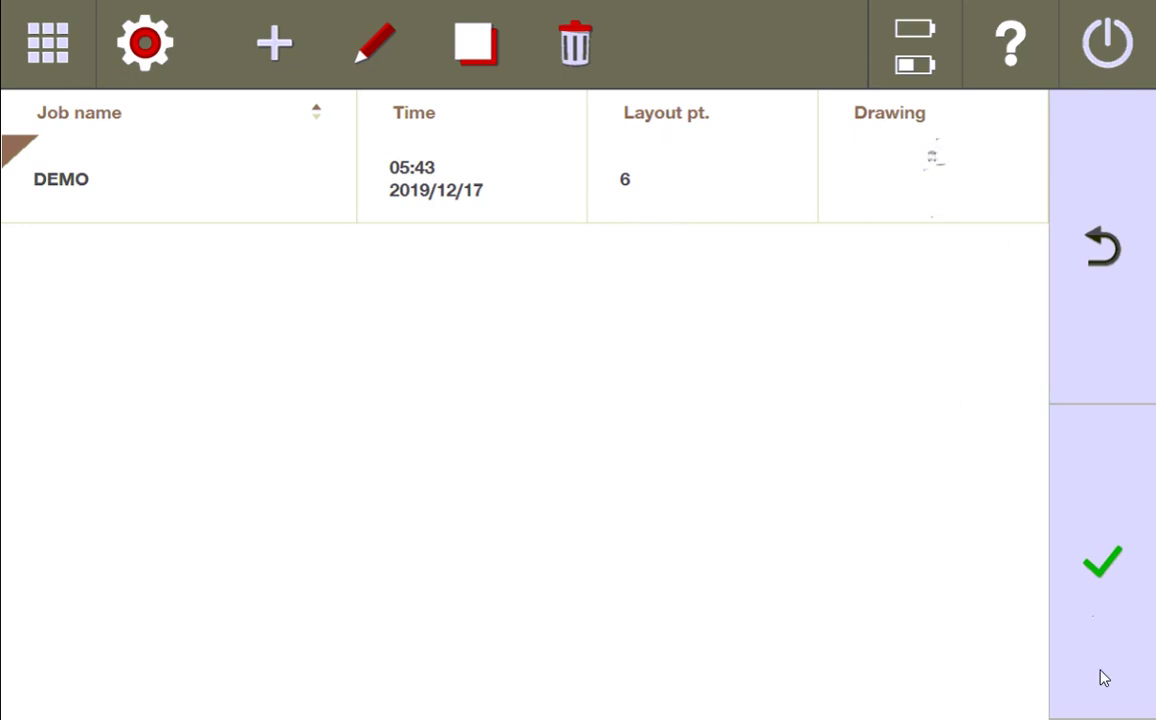
left_click(1079, 569)
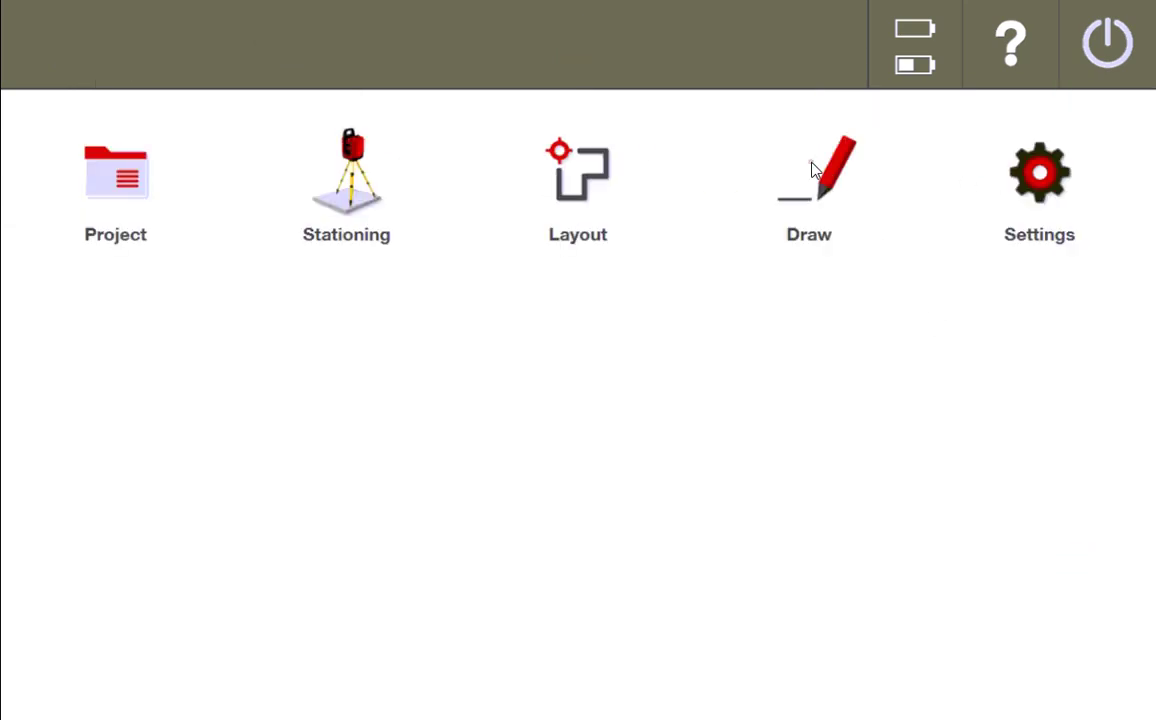
left_click(810, 165)
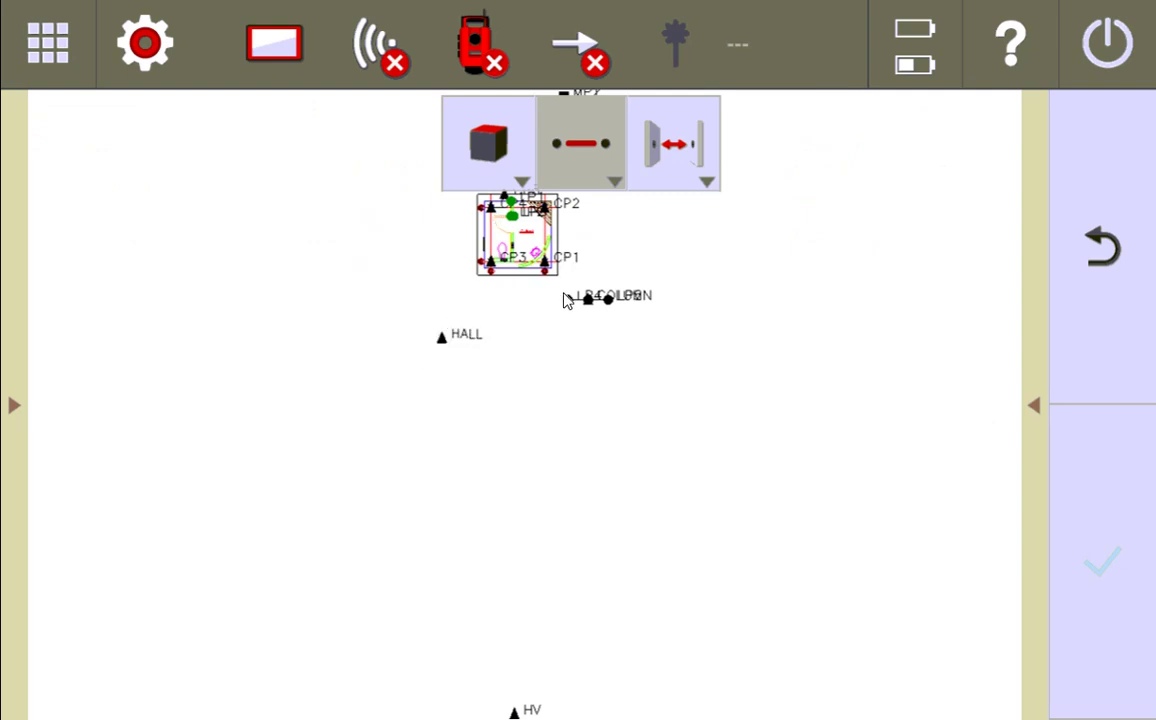
scroll(565, 299, "up", 3)
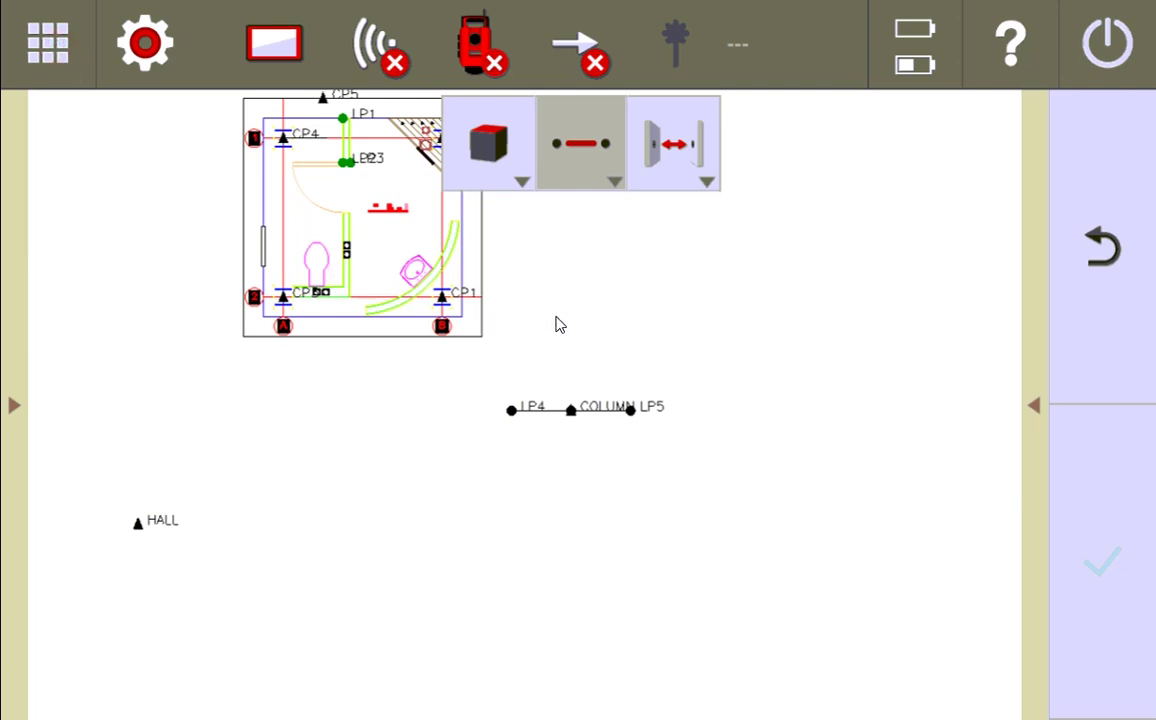
left_click(54, 49)
left_click(113, 201)
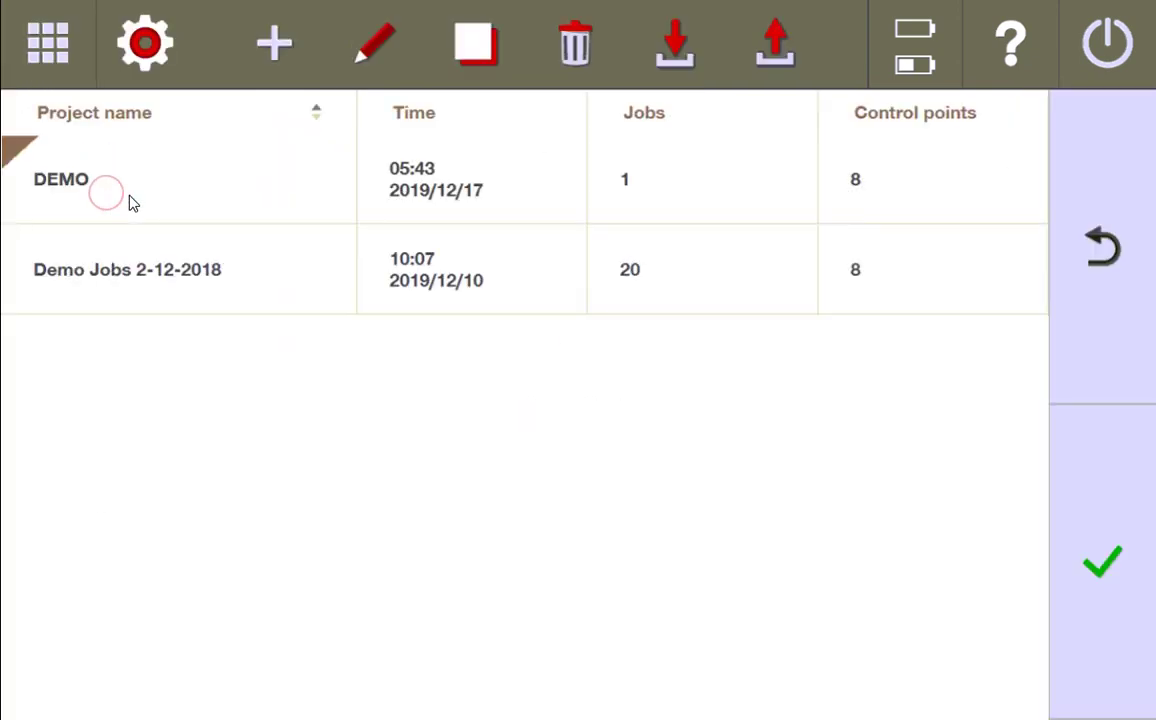
Open DEMO and export its job drawing to USB D:, overwriting the file already there.
left_click(1104, 562)
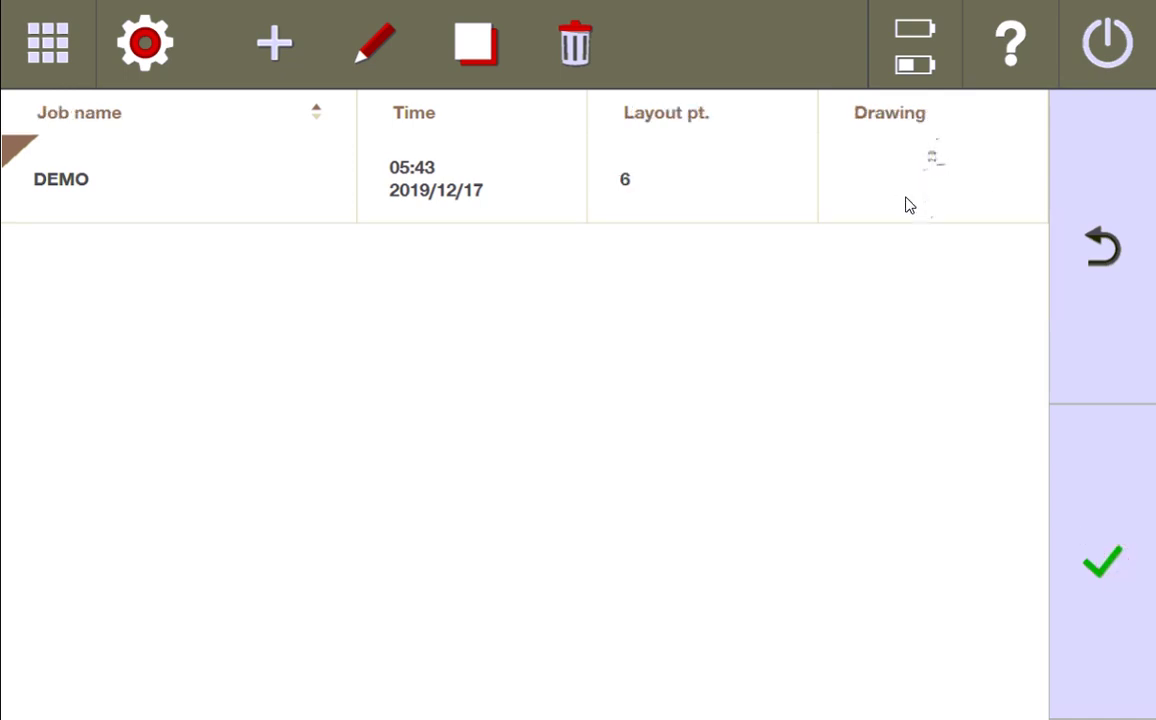
left_click(920, 172)
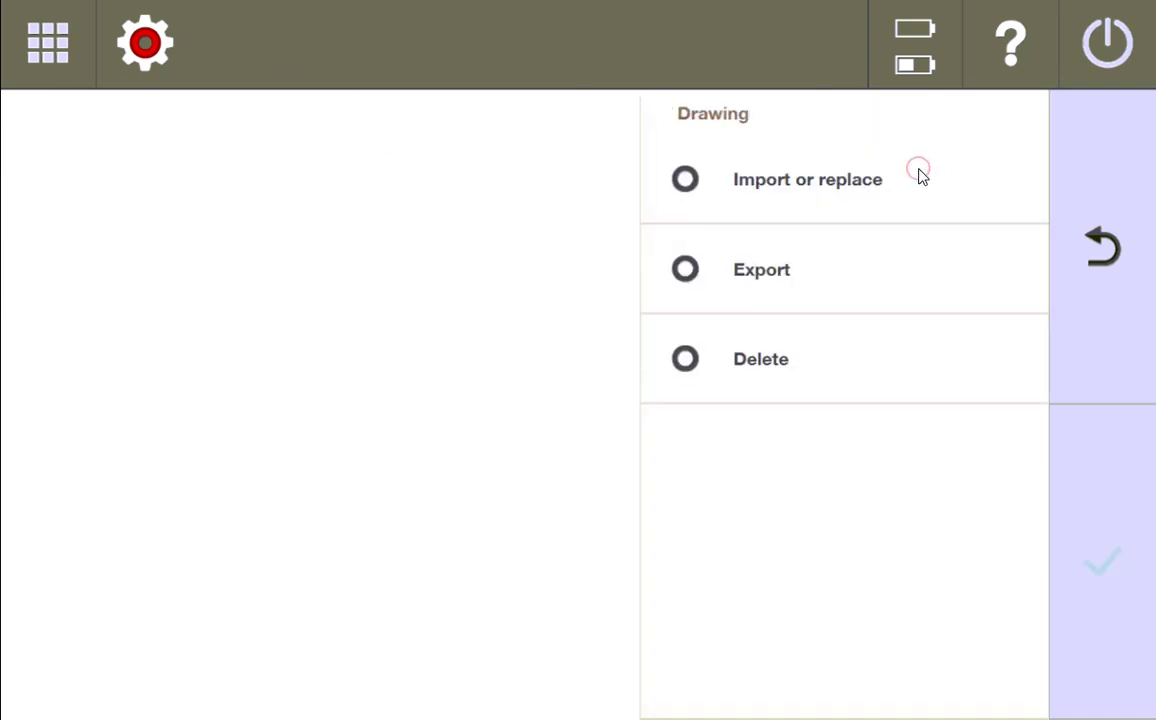
left_click(689, 271)
left_click(1103, 562)
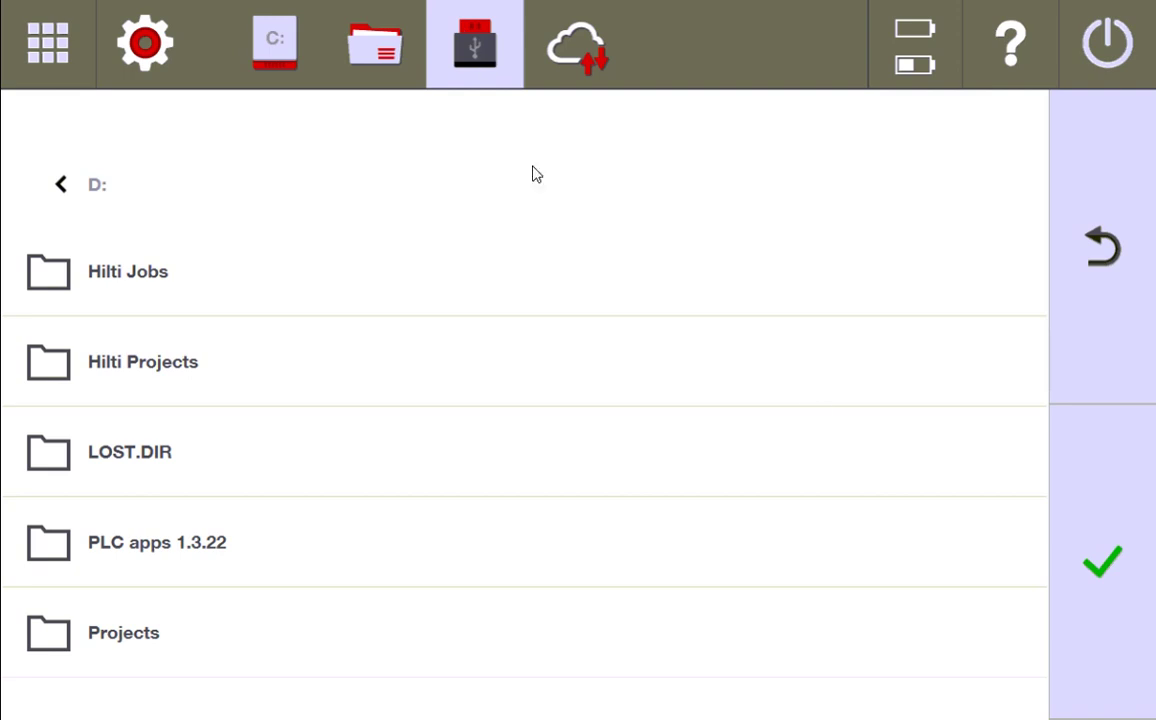
left_click(1124, 568)
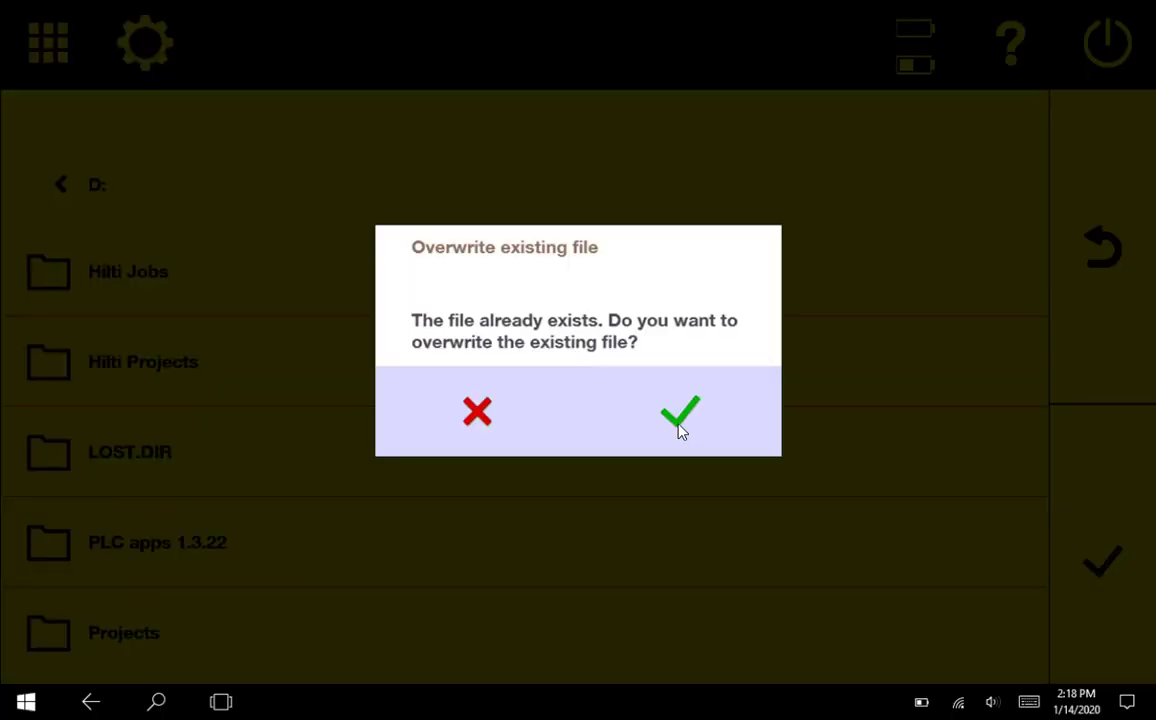
left_click(680, 409)
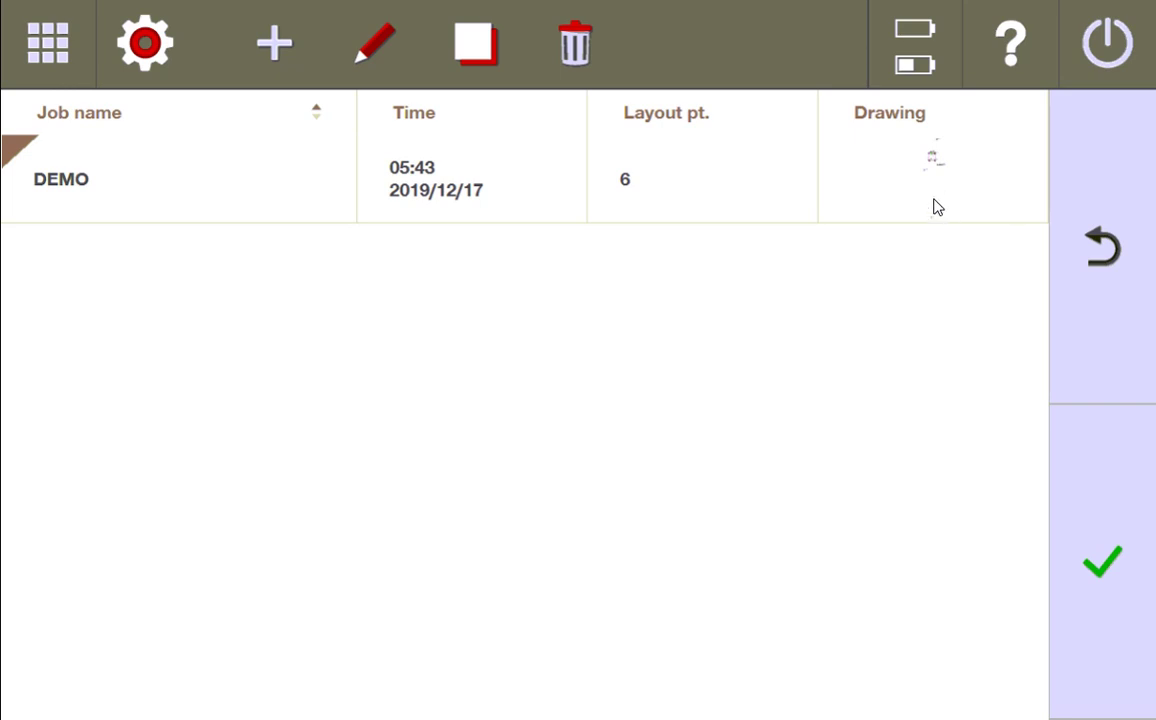
Choose Export All points with layout, control and station points all ticked, then open export details.
left_click(627, 179)
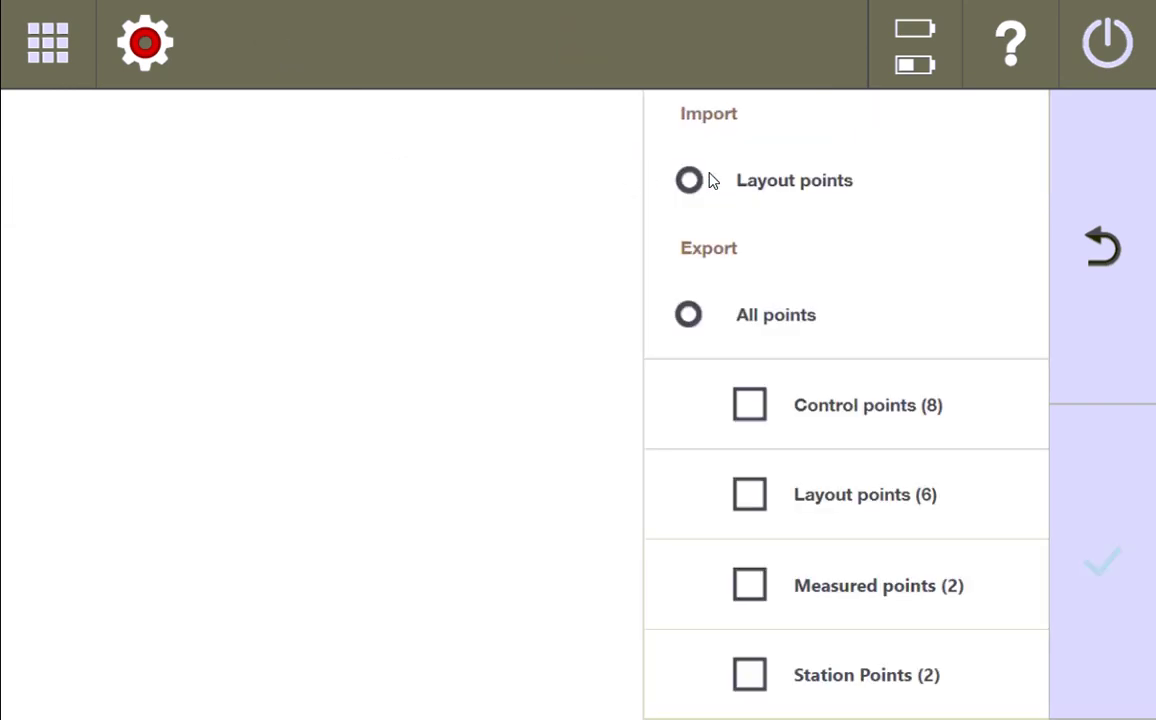
left_click(688, 316)
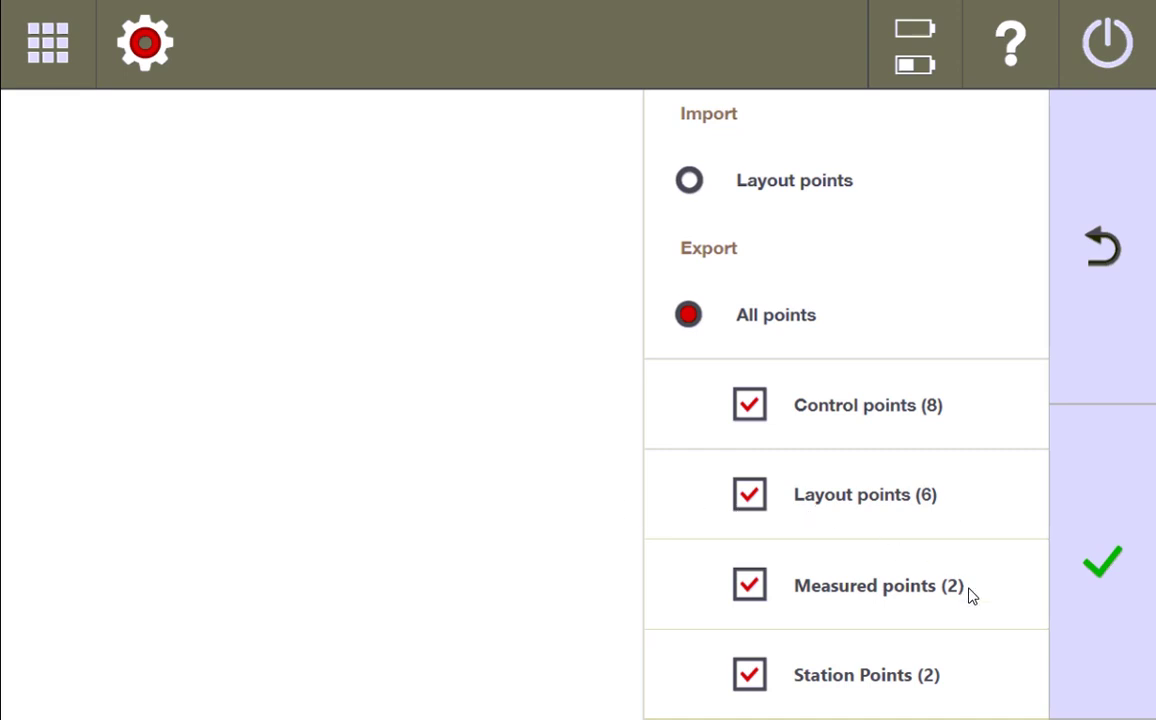
left_click(760, 490)
left_click(750, 405)
left_click(757, 662)
left_click(752, 492)
left_click(750, 400)
left_click(762, 674)
left_click(754, 413)
left_click(752, 410)
left_click(749, 408)
left_click(1104, 562)
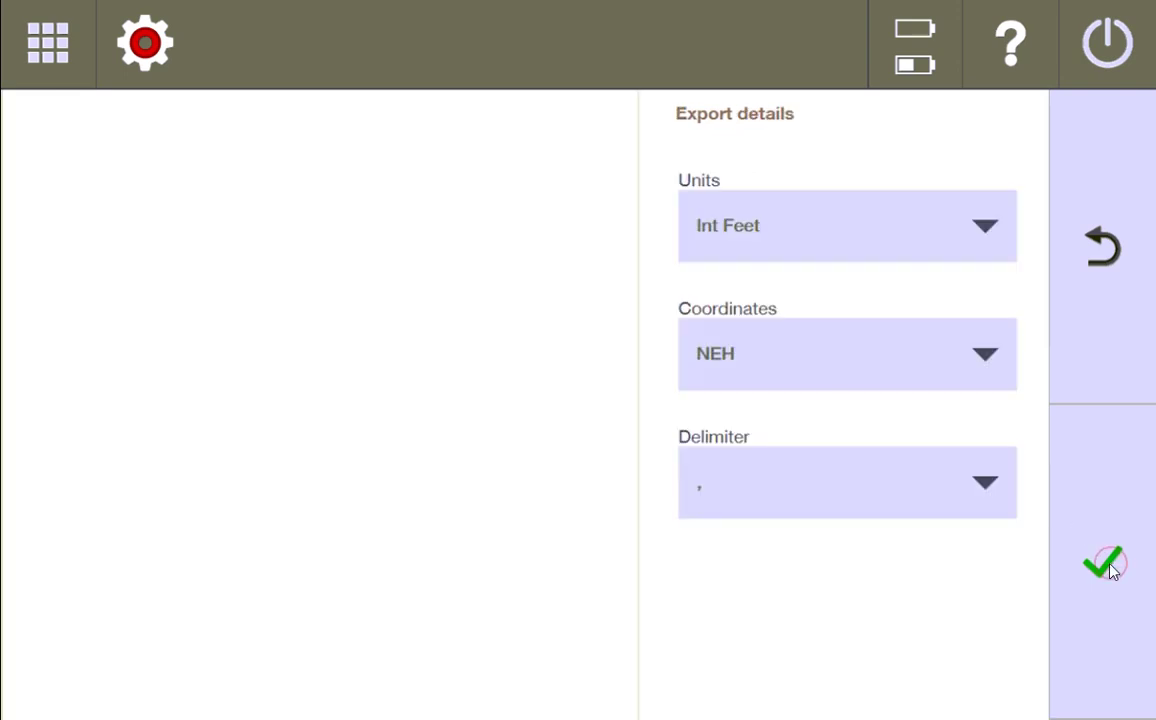
Check the Units and Coordinates lists, keeping Int Feet and NEH.
left_click(985, 232)
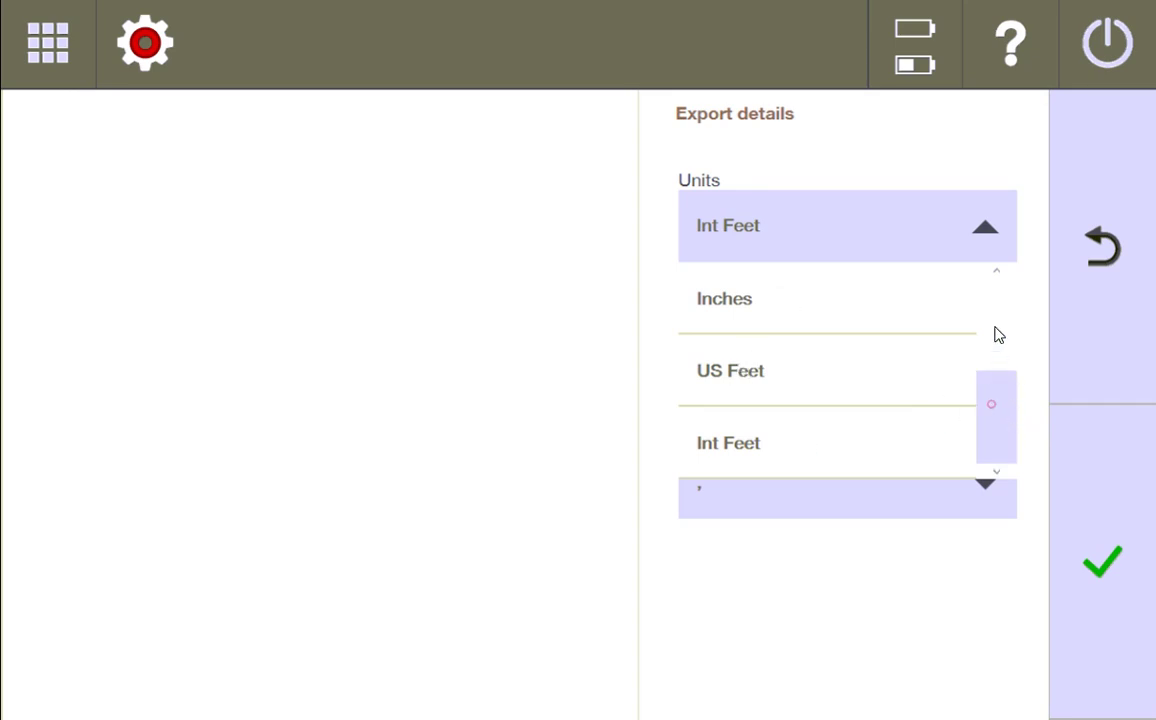
scroll(996, 330, "up", 1)
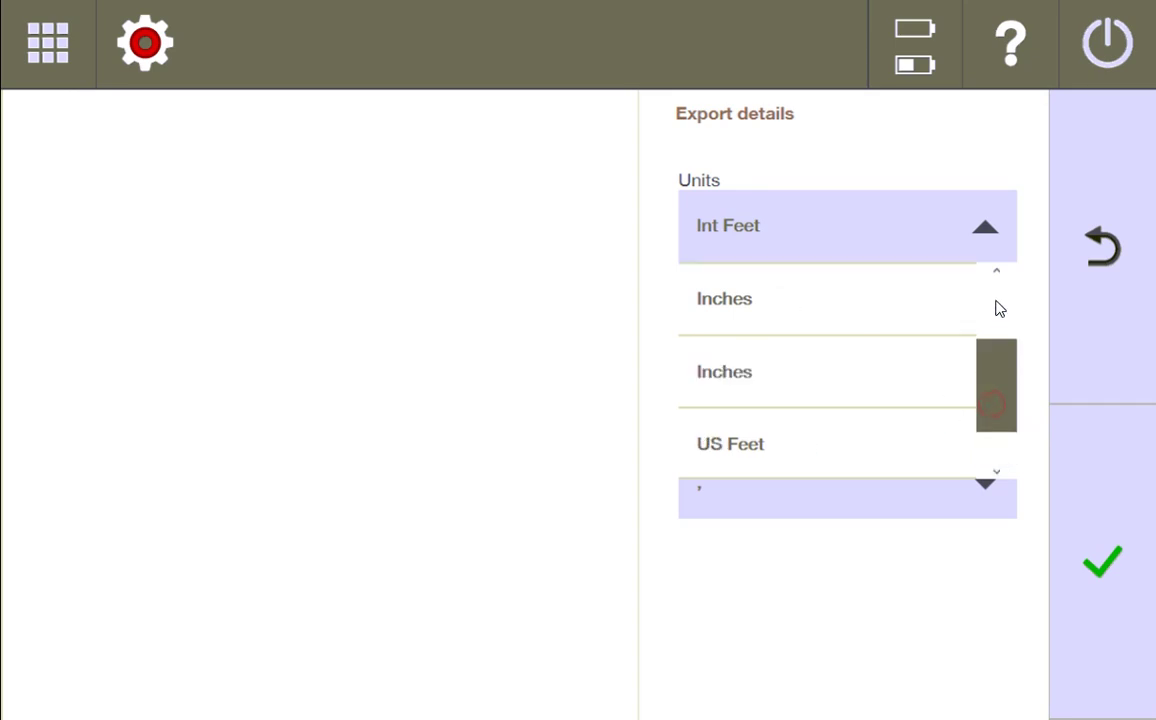
left_click(1000, 229)
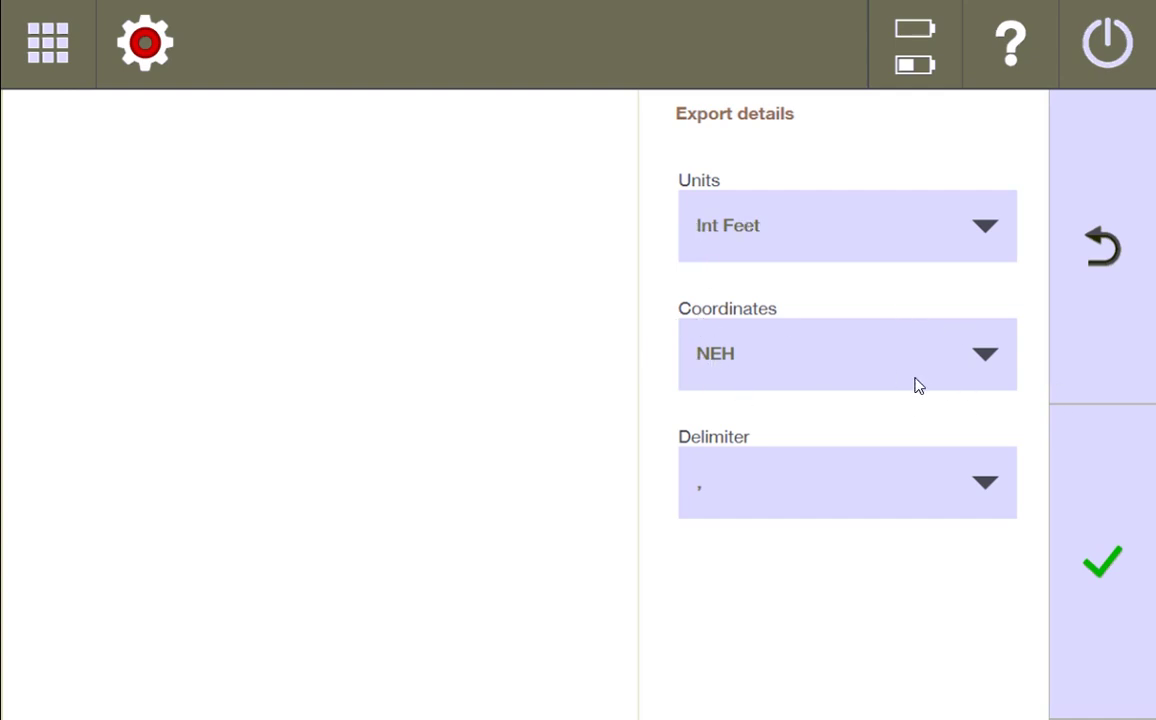
left_click(748, 370)
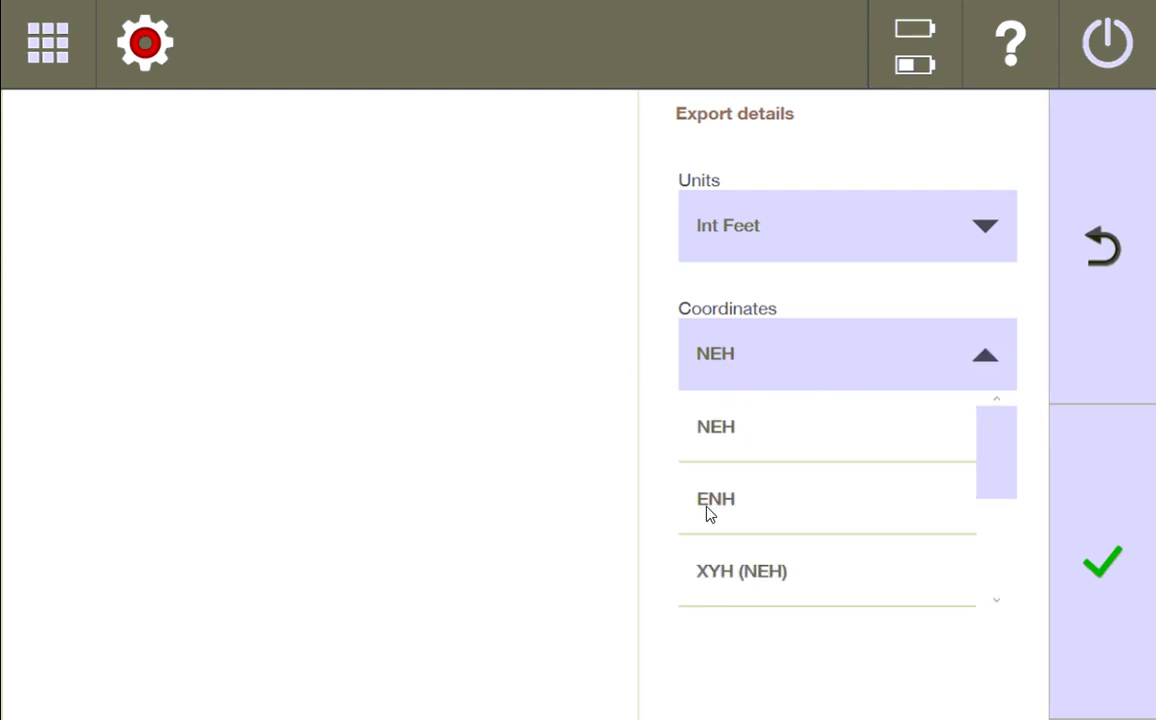
left_click(988, 352)
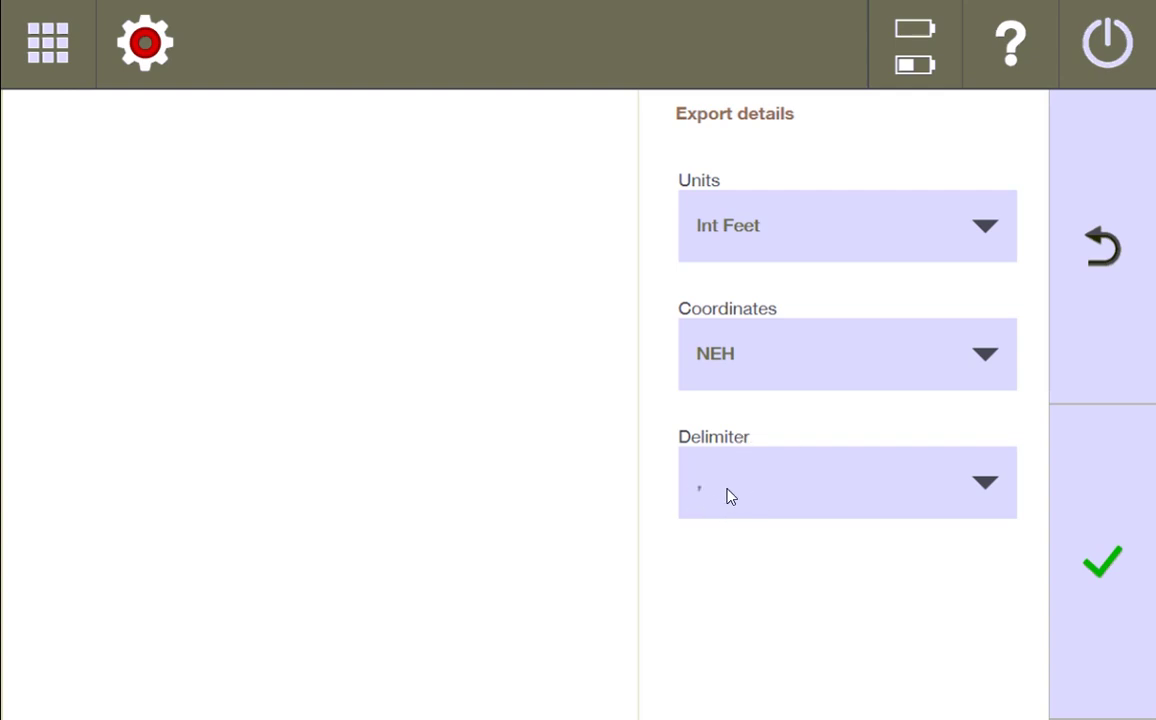
Keep the comma delimiter and accept the export details.
type(",")
left_click(982, 490)
left_click_drag(994, 327, 1001, 365)
left_click(887, 597)
left_click(965, 155)
left_click(1102, 561)
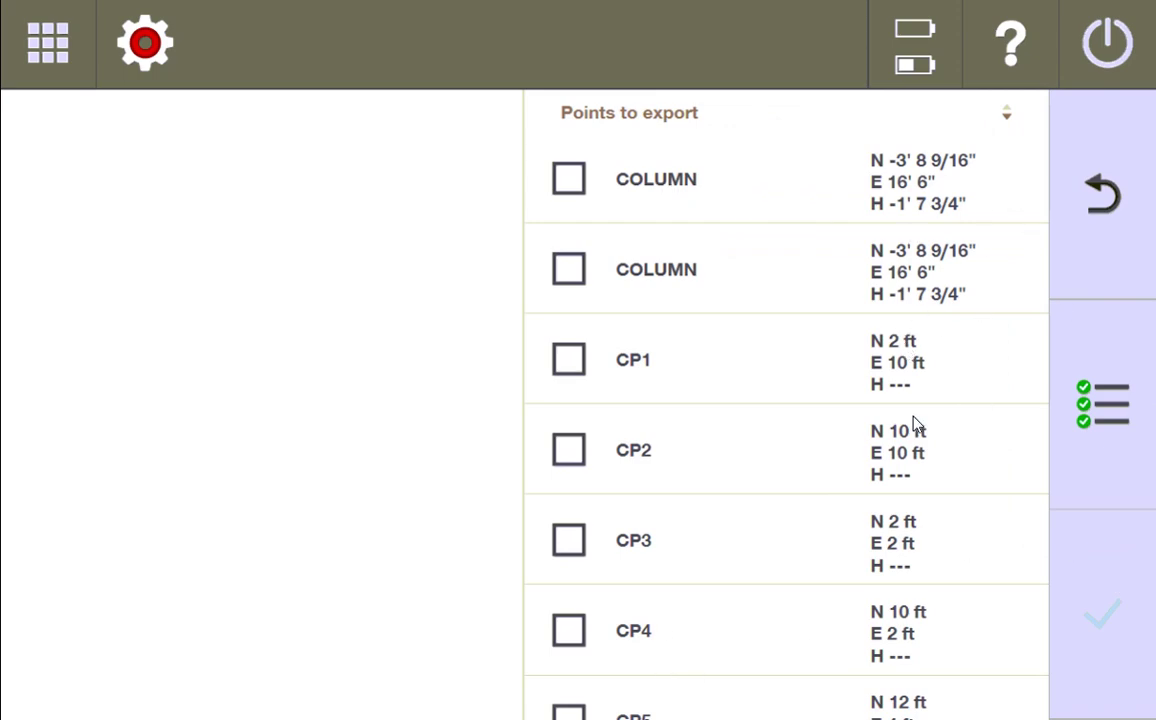
Select all DEMO job points for export, after briefly ticking COLUMN, CP1, CP2 and CP4 individually.
scroll(896, 390, "down", 5)
scroll(896, 390, "up", 5)
left_click(1097, 401)
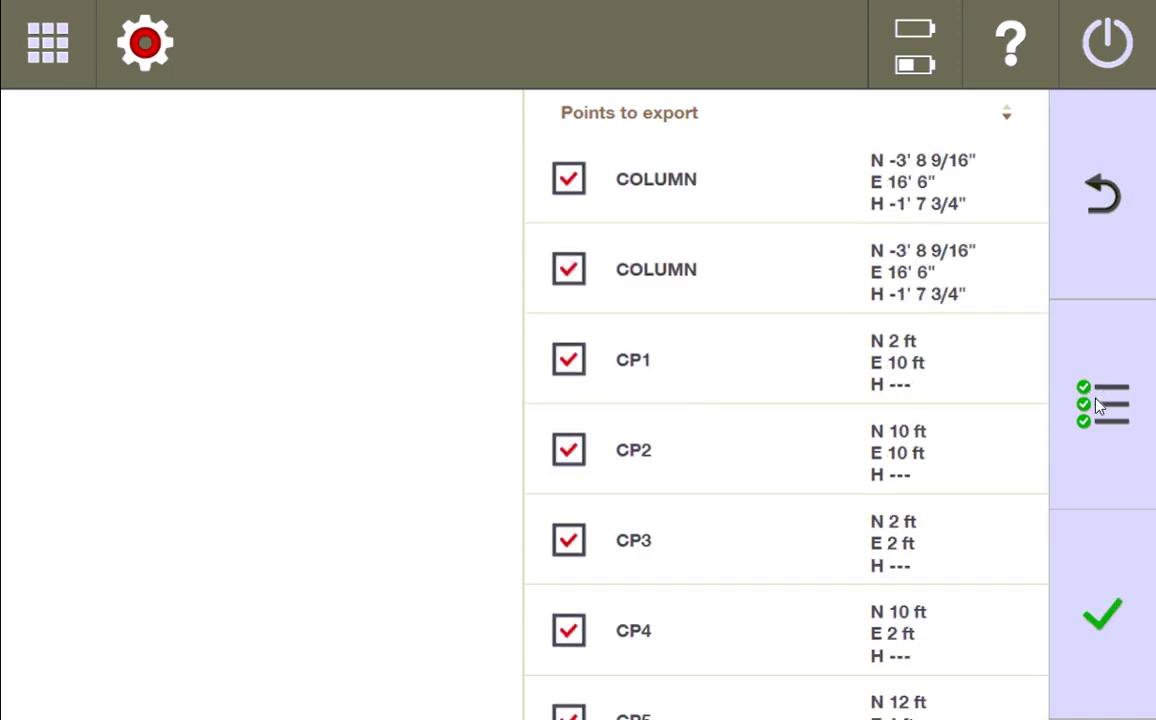
left_click(1097, 401)
left_click(566, 179)
left_click(569, 450)
left_click(569, 360)
left_click(569, 630)
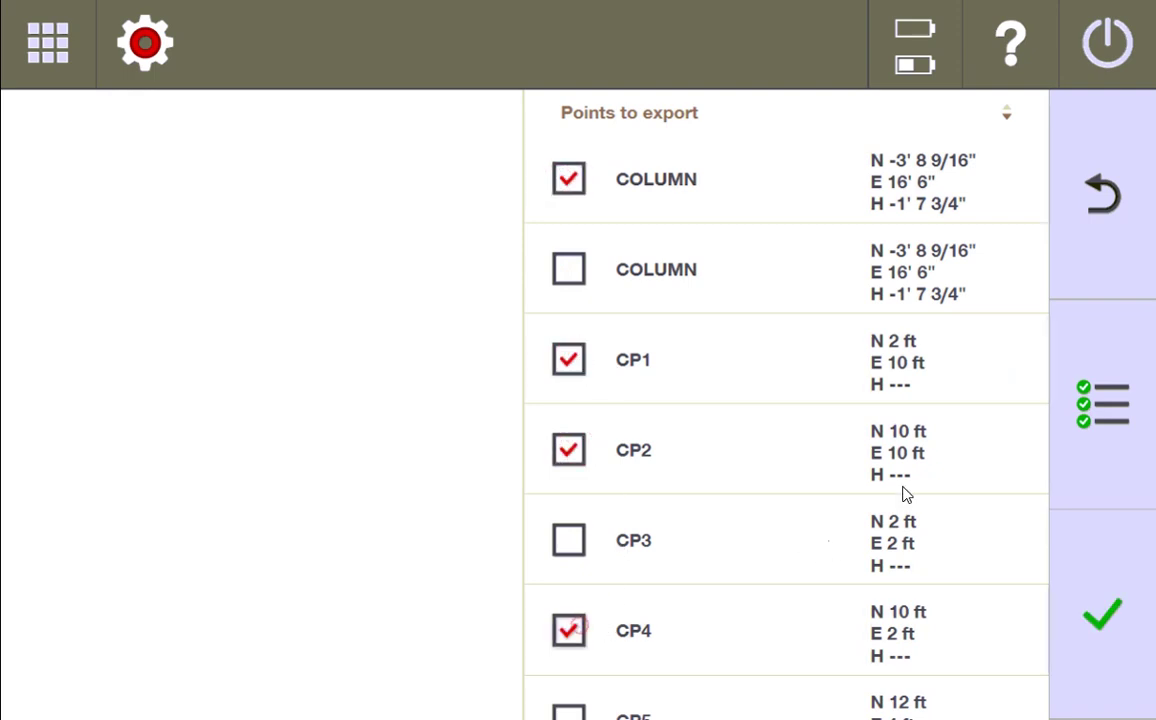
left_click(1100, 400)
Save the 18-point CSV to the D: drive, overwriting the old file.
left_click(1135, 631)
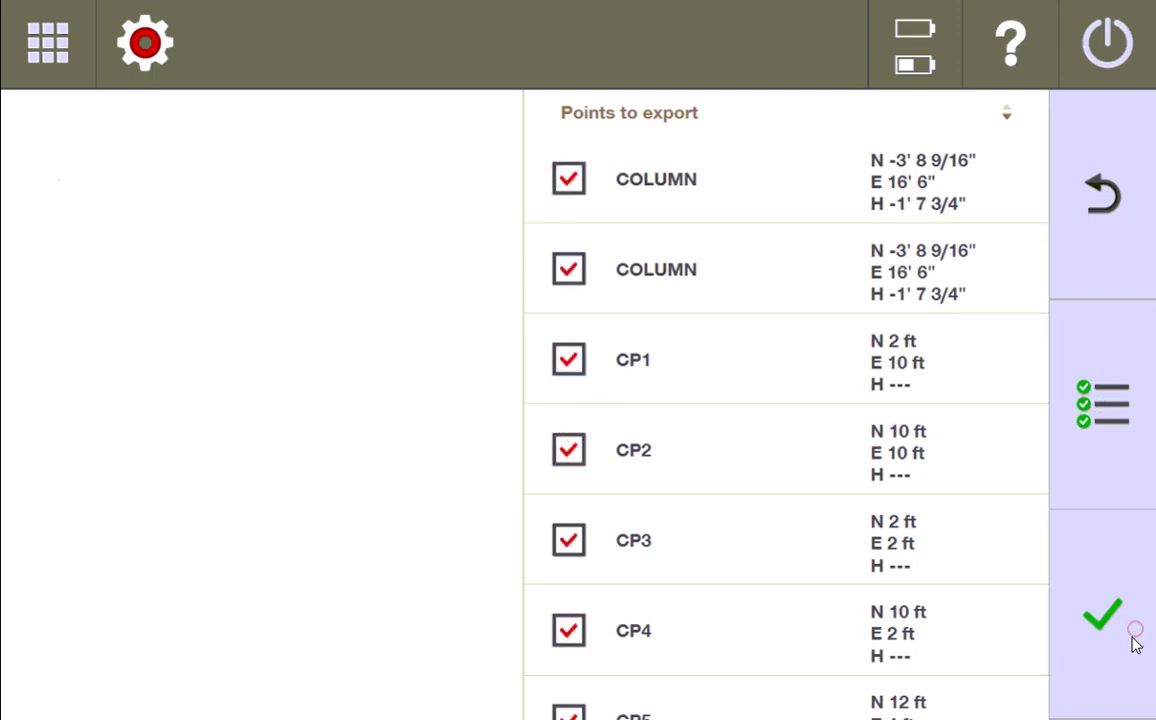
left_click(1105, 566)
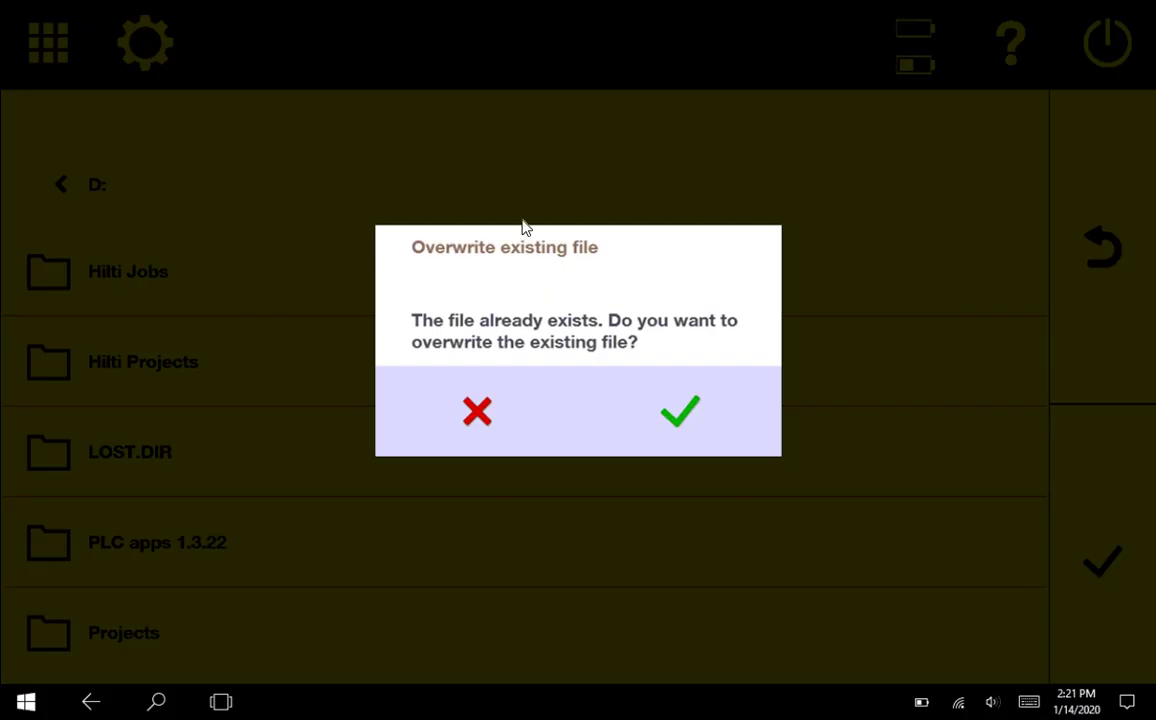
left_click(699, 418)
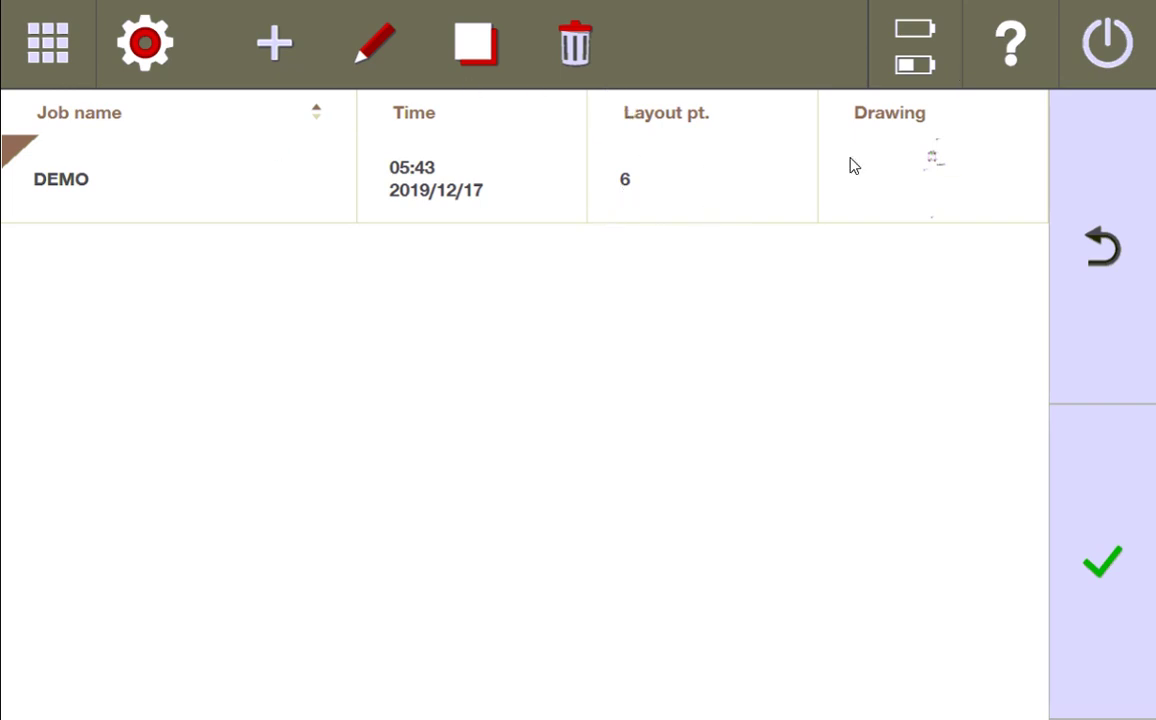
From the main menu, go to Projects and choose Export Control points for DEMO.
left_click(32, 52)
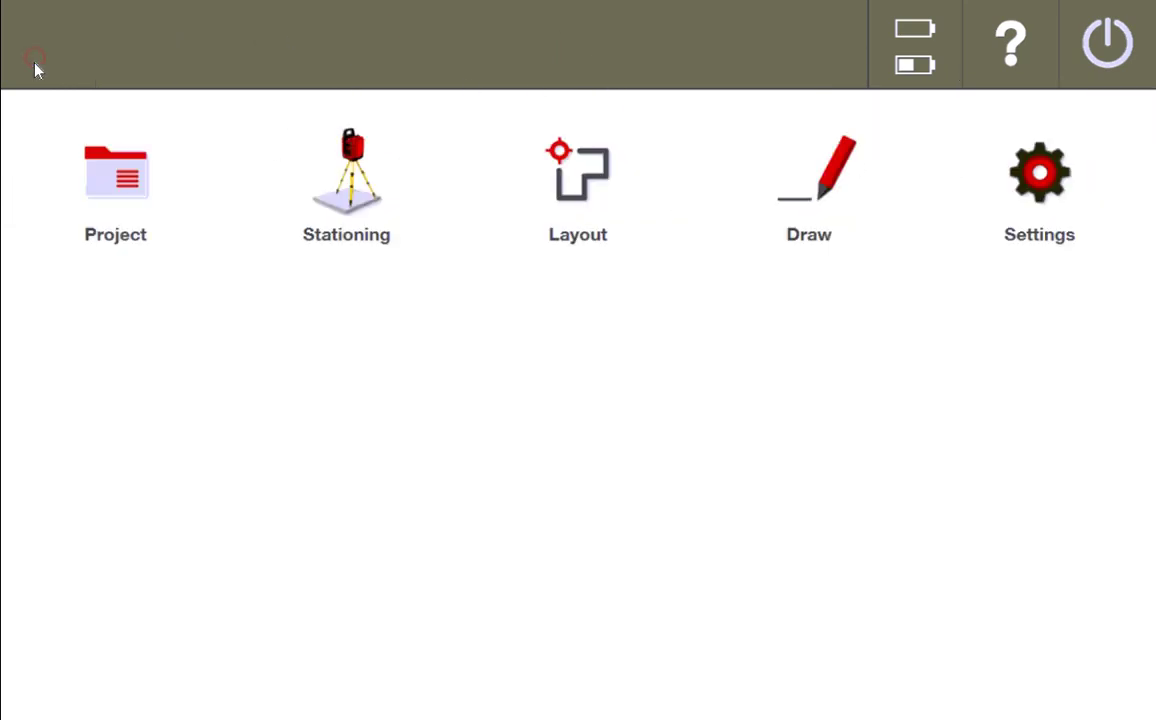
left_click(73, 157)
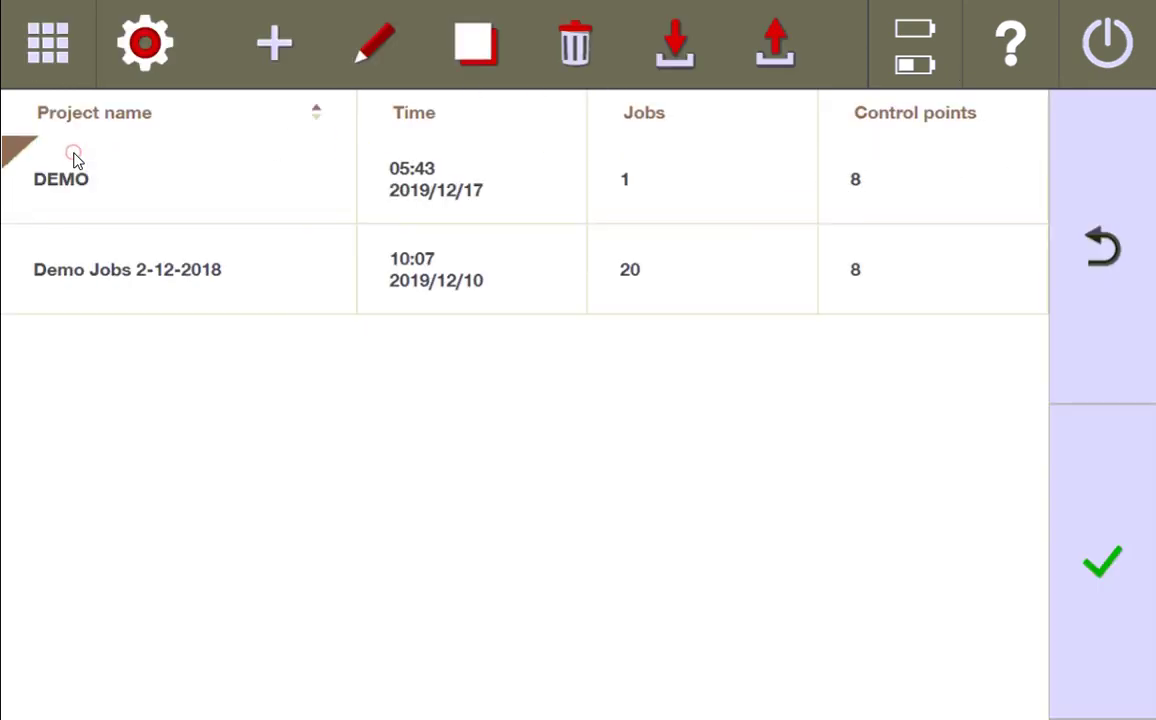
left_click(858, 188)
left_click(706, 318)
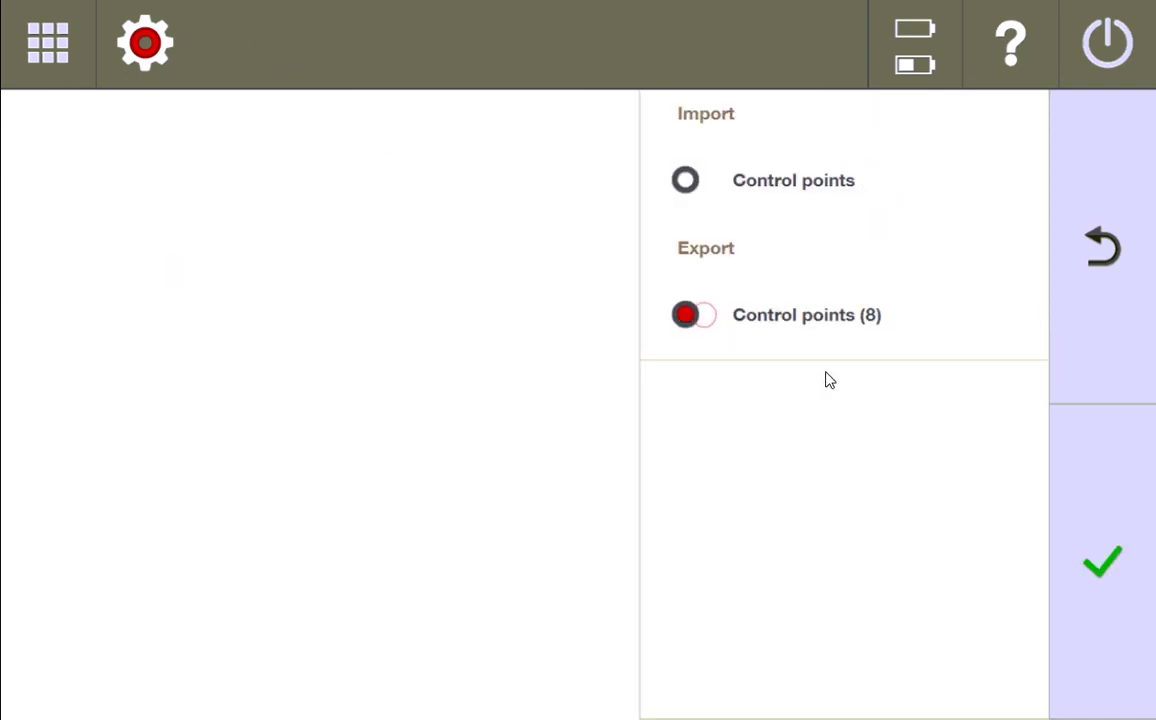
left_click(1102, 560)
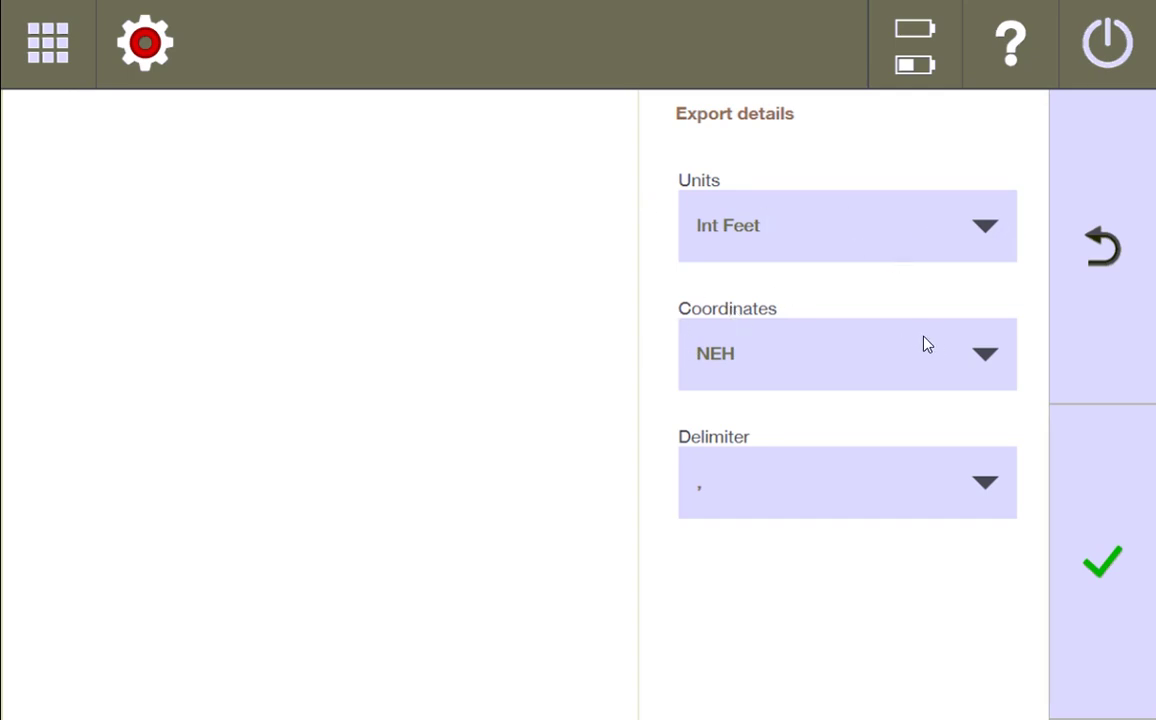
Accept the export details and select all eight control points for saving.
left_click(1113, 569)
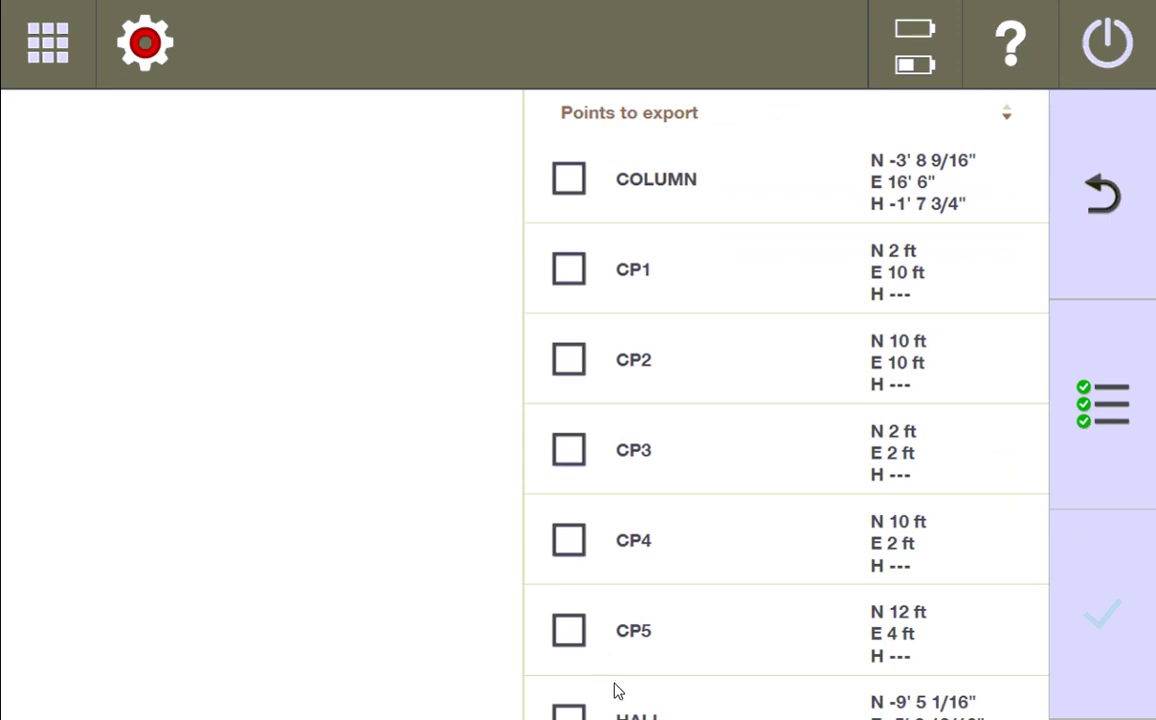
left_click(1085, 408)
left_click(1105, 645)
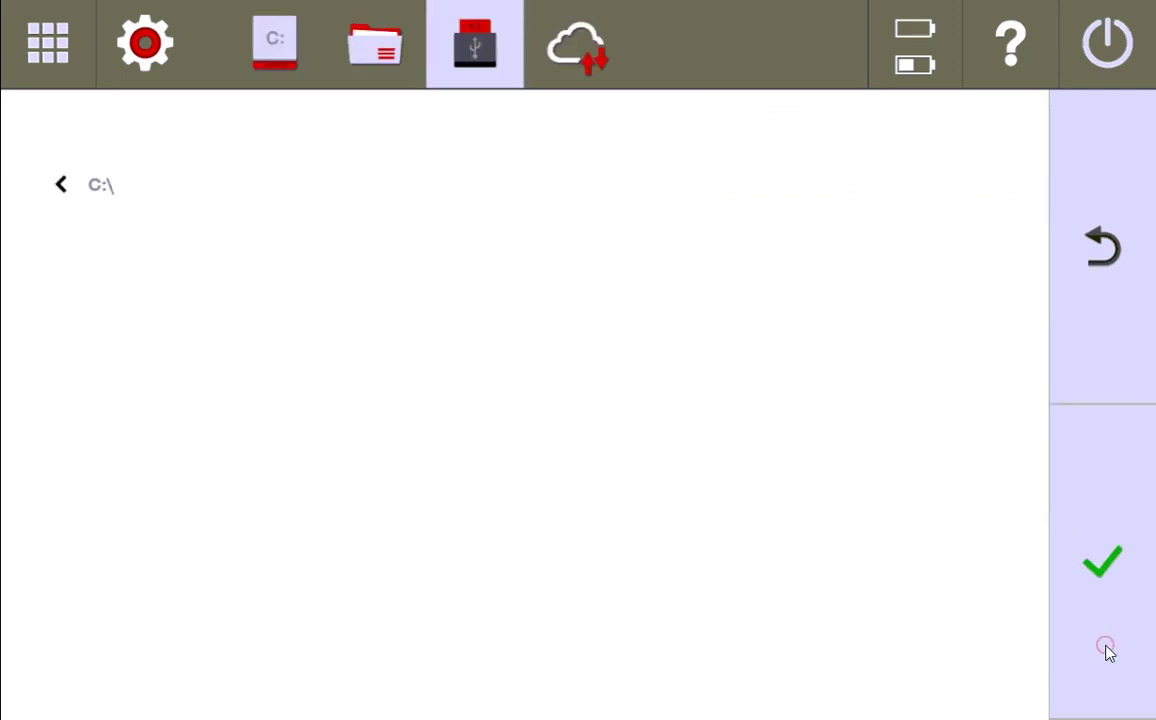